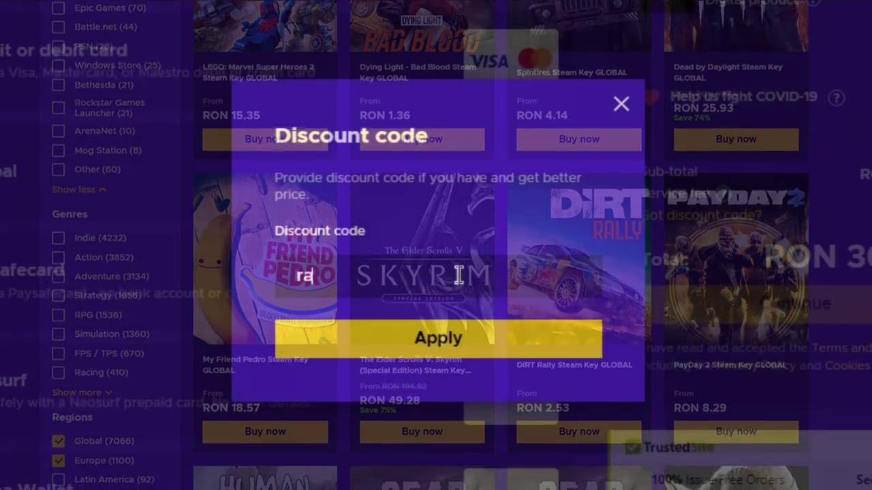
Enter the creator's discount code 'aul2k' in Eneba's discount code field.
text(aul2k)
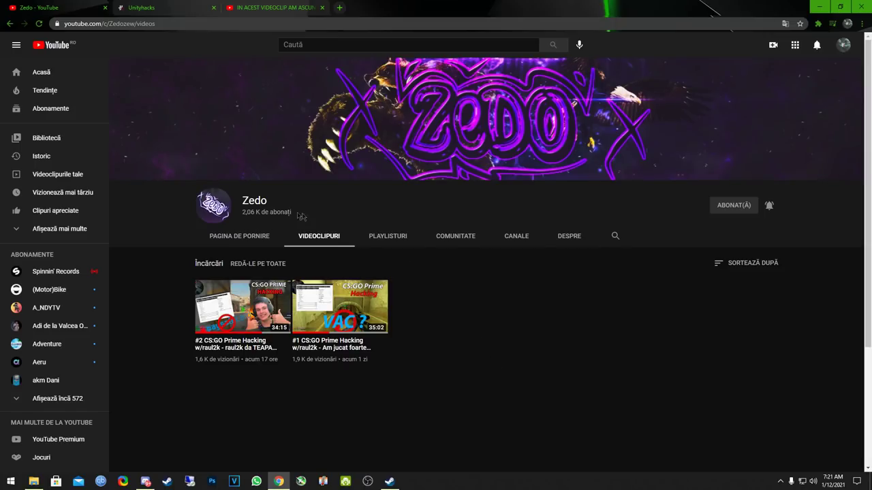
double_click(250, 204)
click(301, 204)
double_click(249, 212)
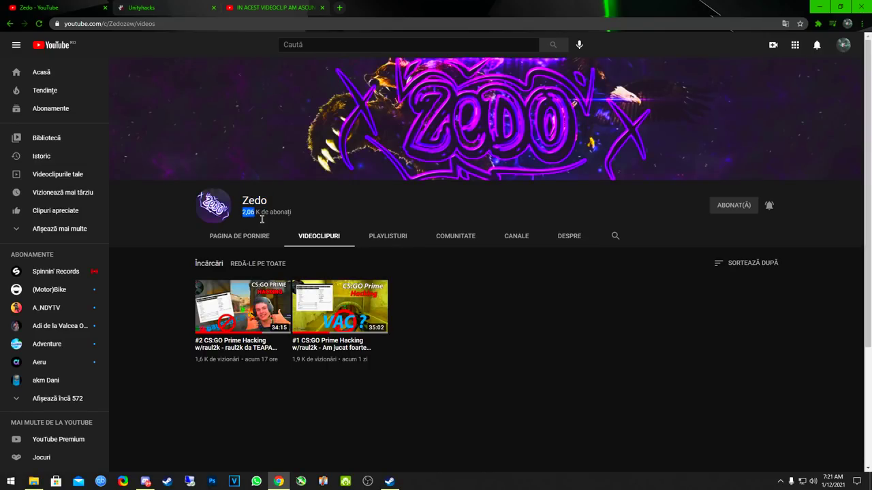
click(262, 220)
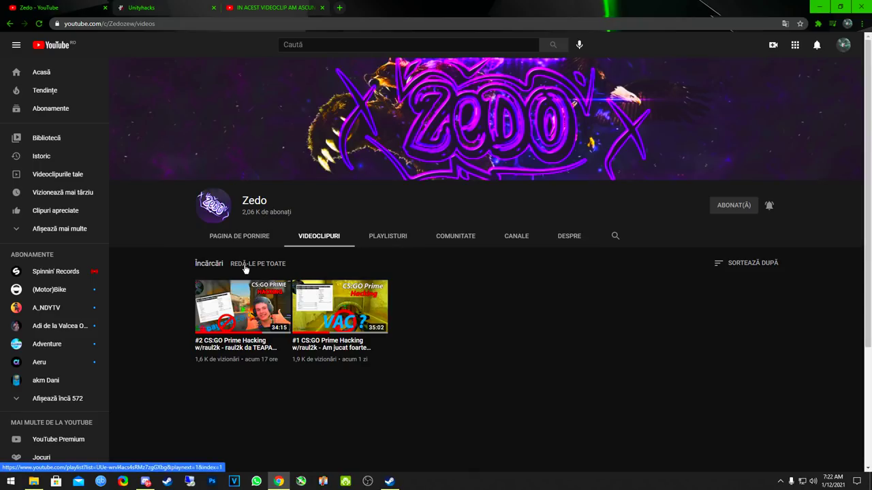
click(339, 310)
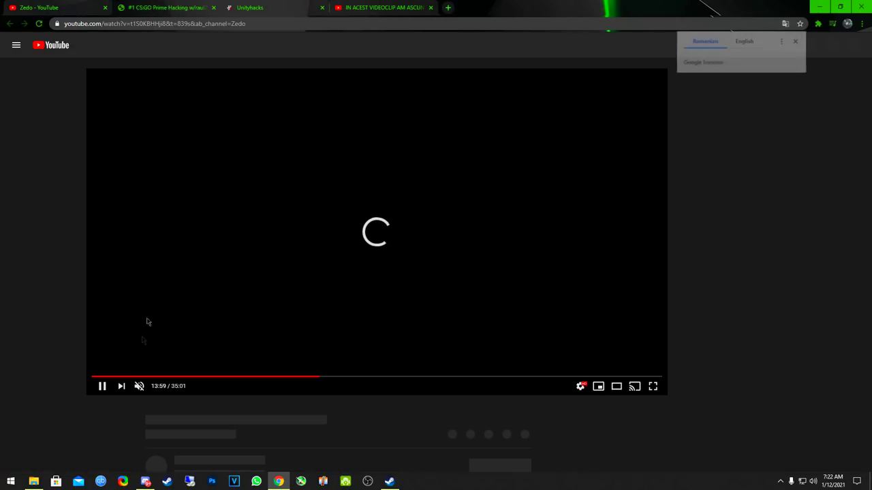
key(space)
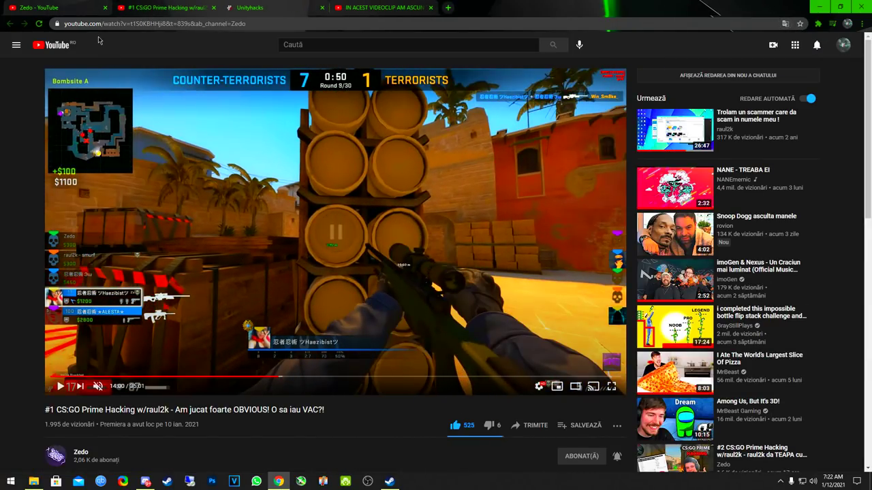
click(212, 8)
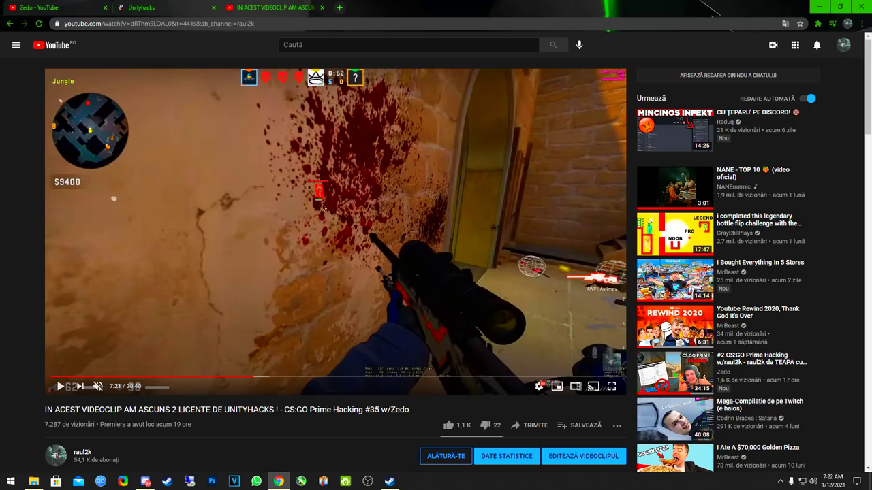
Scroll down and expand the full UNITYHACKS video description.
scroll(459, 262, down, 1)
scroll(341, 216, up, 1)
scroll(397, 286, down, 5)
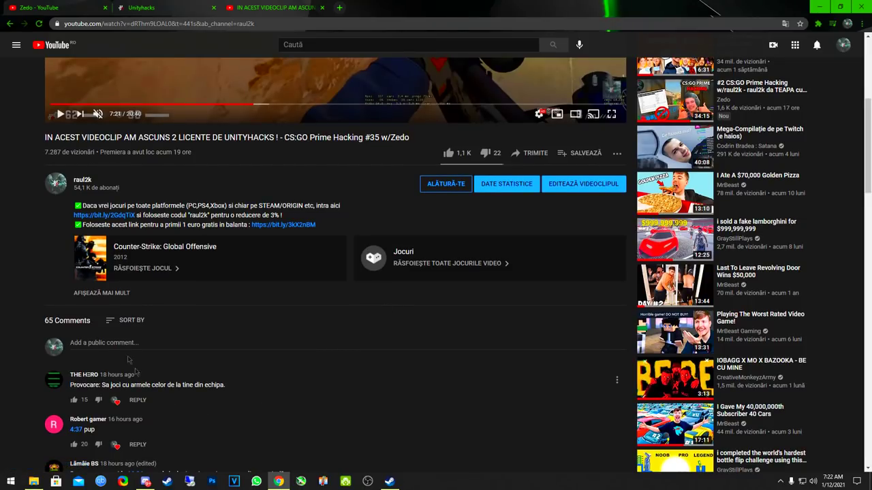
click(105, 300)
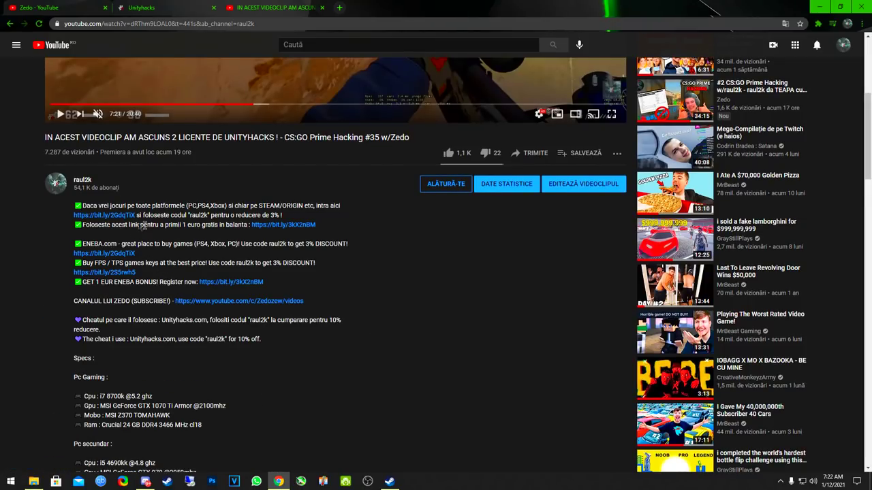
Open the channel linked in the description, then switch to the Unityhacks forum tab.
drag(74, 300, 310, 304)
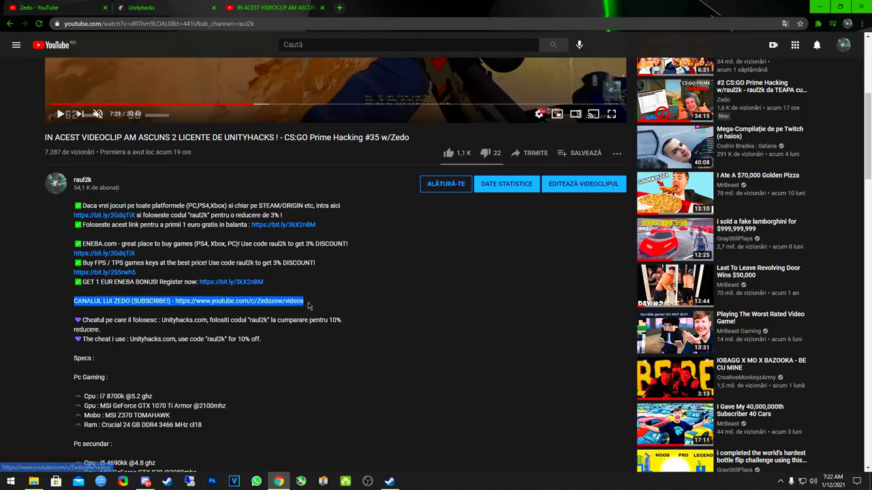
click(300, 302)
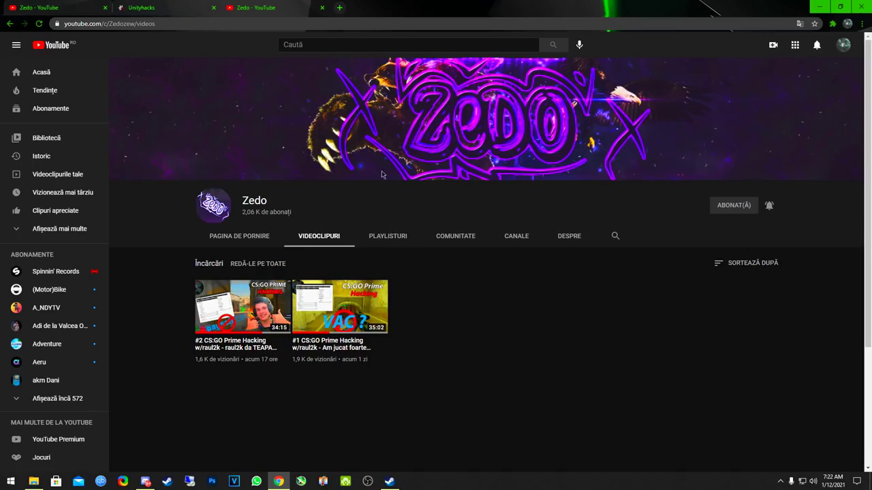
click(169, 7)
click(105, 8)
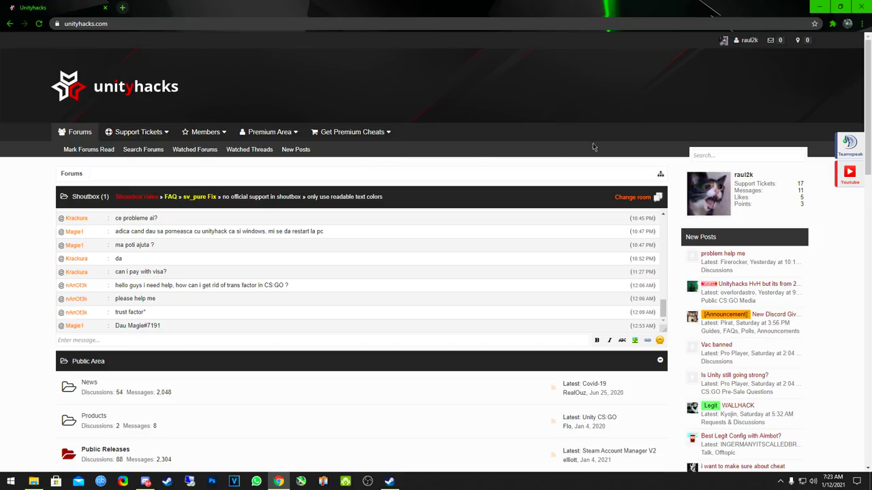
Open the Unityhacks account dropdown to prepare to log out.
click(749, 41)
Log out of the forum, accept the cookie notice, and go from the log-in form to registration.
click(804, 262)
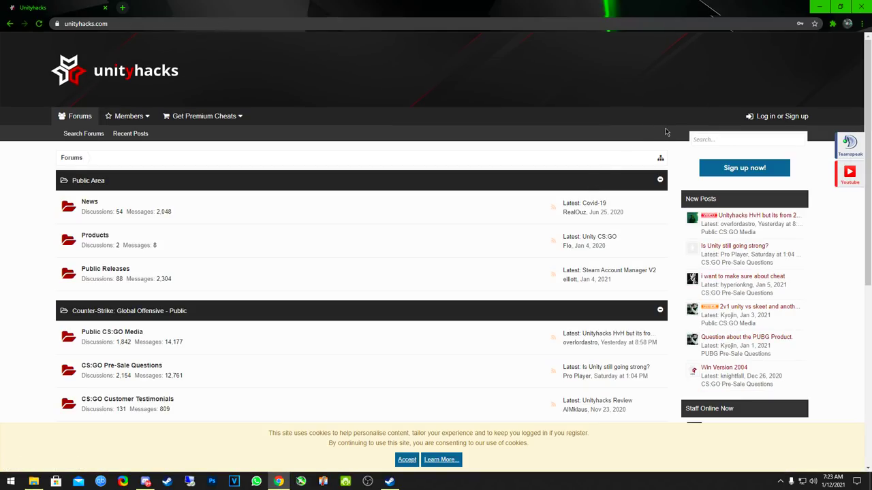
click(409, 460)
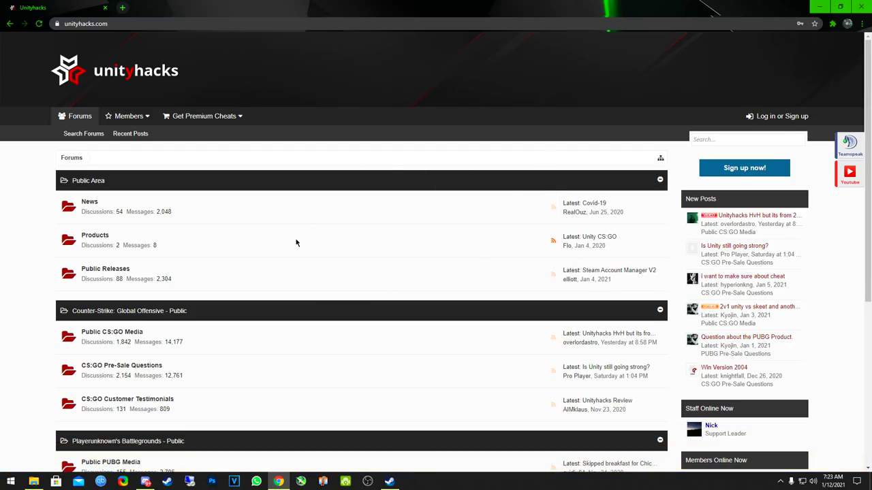
click(781, 117)
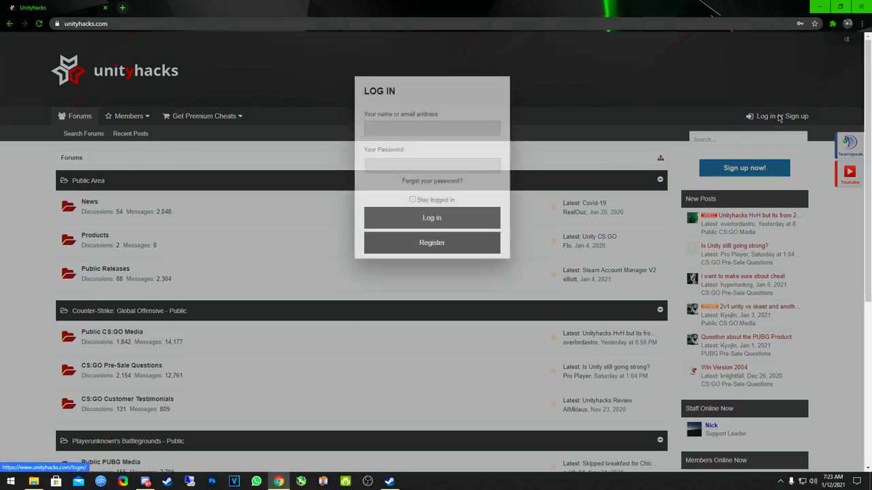
click(430, 256)
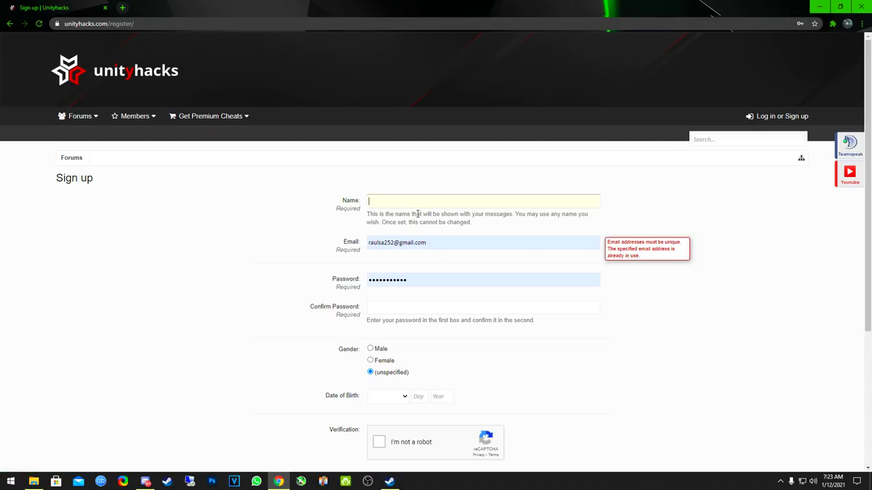
Enter a new username, move past the email and password fields, and choose Male gender.
text(ica)
text(69420)
key(Tab)
key(Down)
key(Return)
click(441, 280)
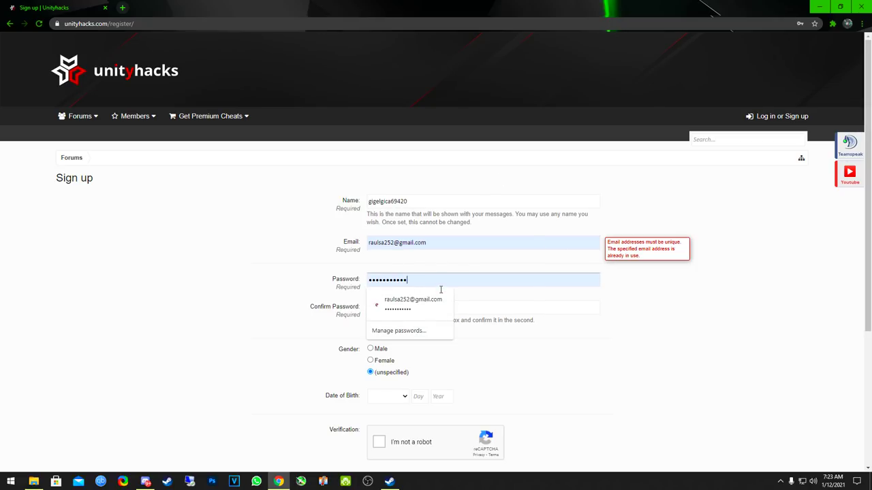
click(470, 307)
scroll(544, 263, down, 1)
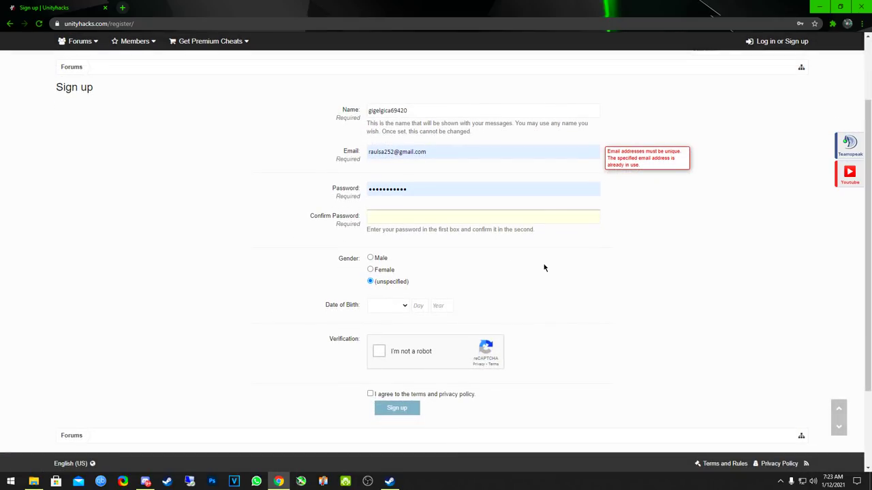
click(380, 262)
Set the birth date to August 23, 1999, complete the reCAPTCHA, and agree to the terms.
scroll(530, 253, down, 1)
click(387, 214)
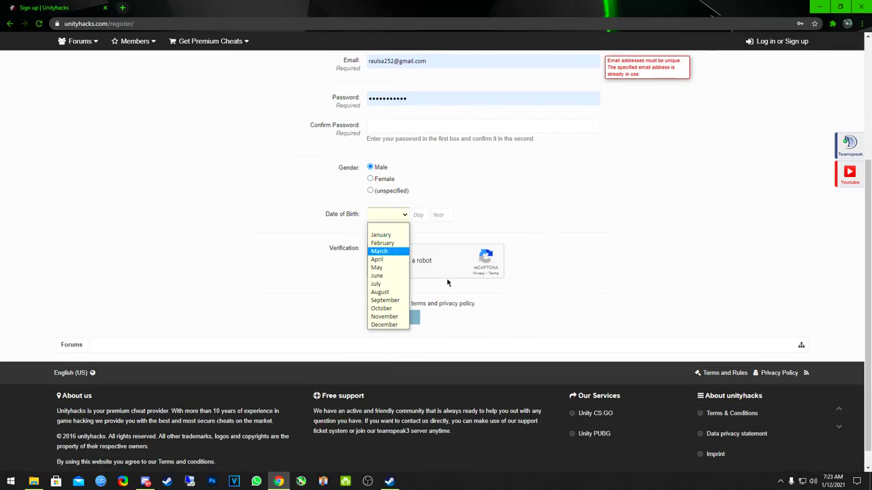
click(388, 292)
click(430, 223)
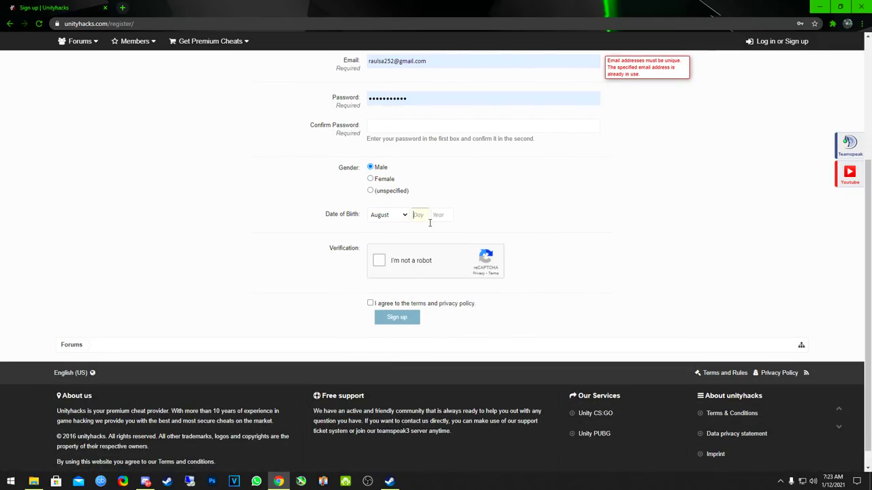
text(23)
key(Tab)
text(1999)
click(381, 262)
click(369, 304)
Scroll back to the top of the sign-up form and bring up the log-in form.
scroll(549, 341, up, 2)
scroll(580, 403, up, 3)
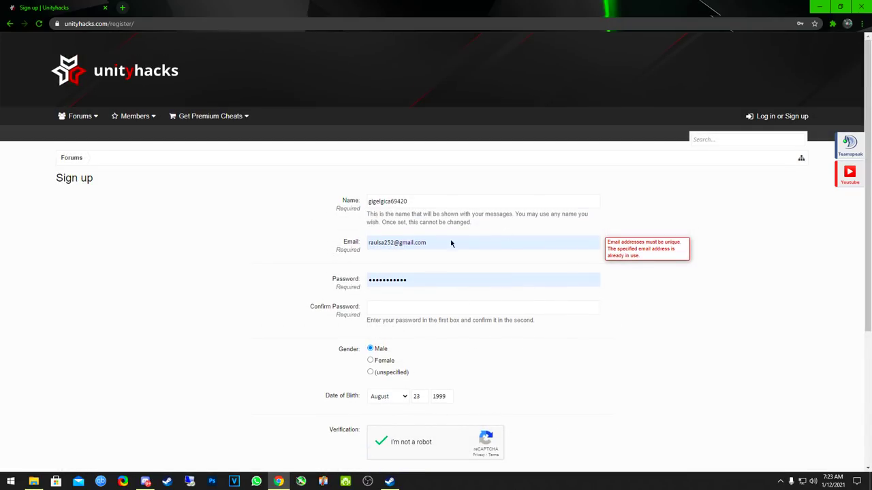
scroll(418, 326, down, 3)
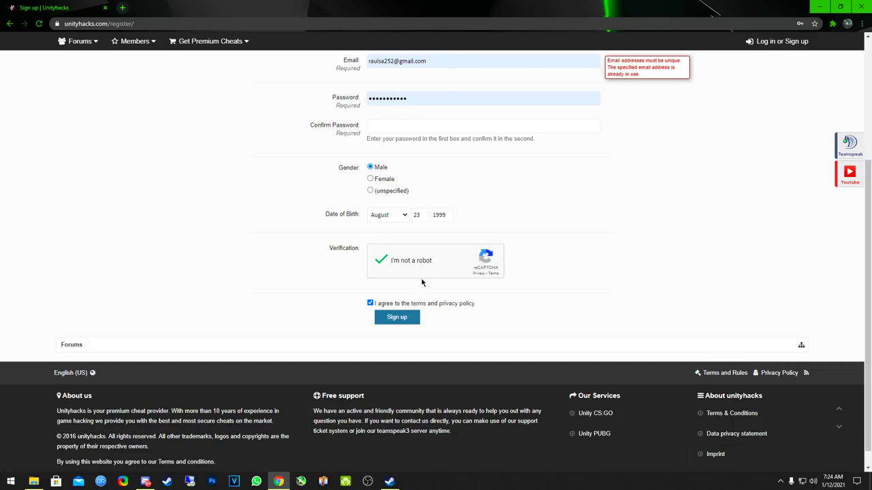
scroll(421, 282, up, 3)
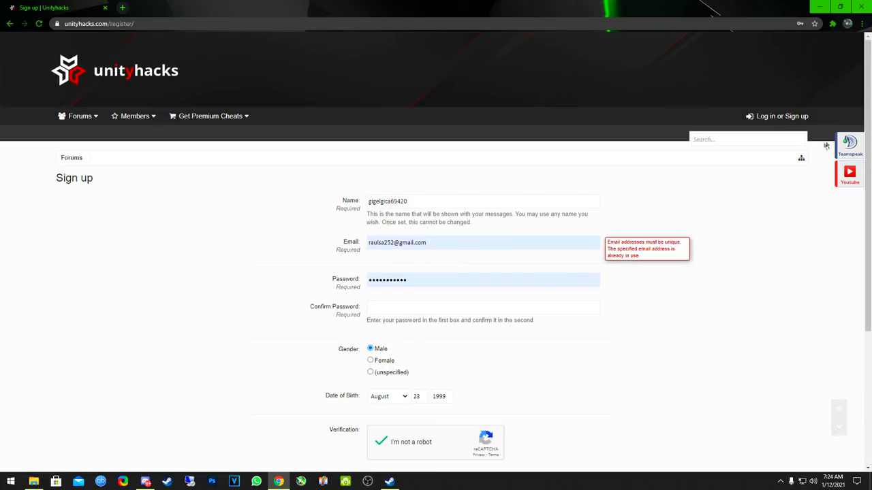
click(779, 117)
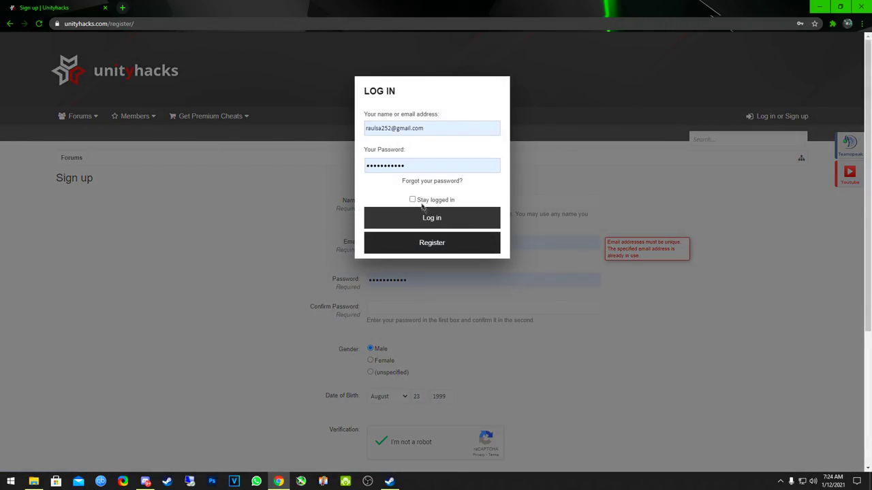
Log in with the saved credentials and briefly view the Premium Area quick links.
click(423, 211)
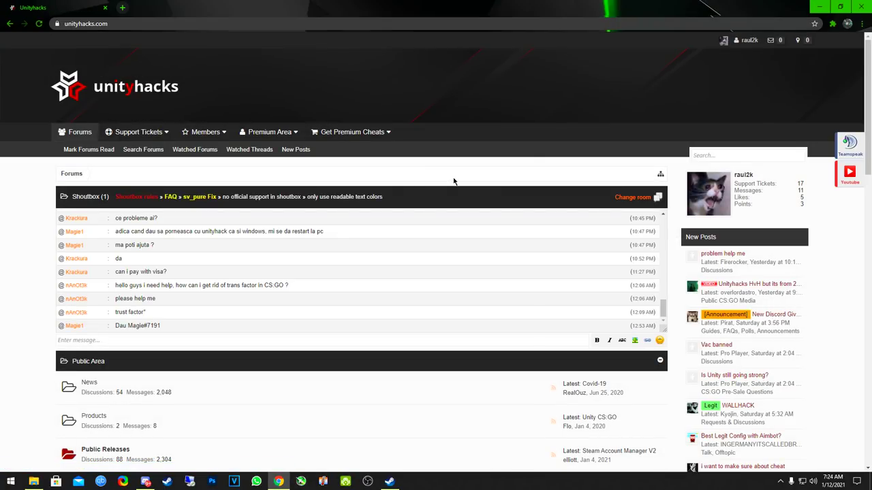
click(282, 139)
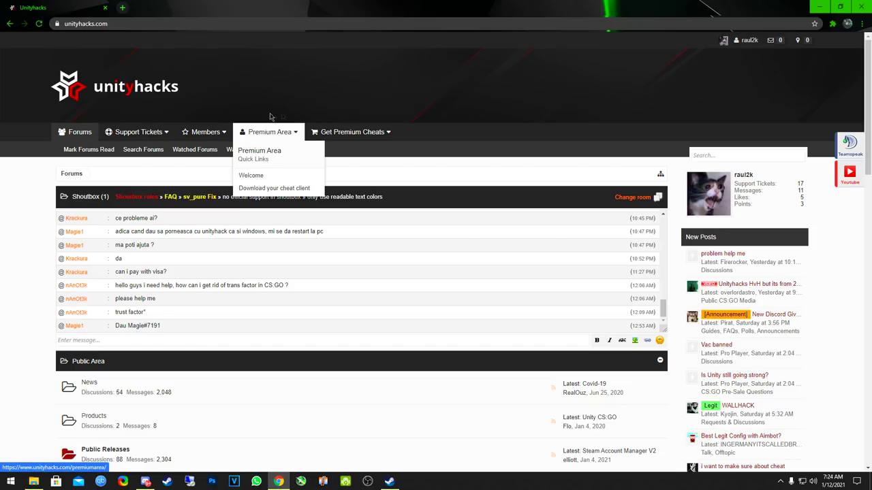
click(485, 142)
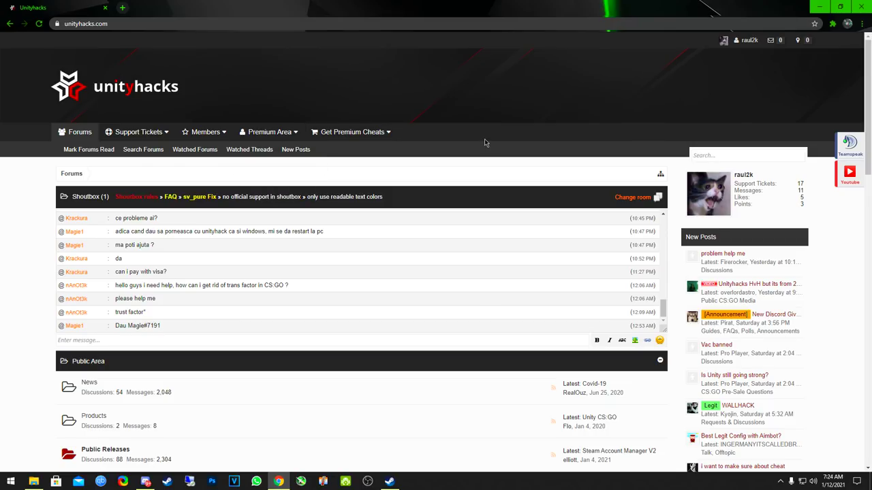
Open the Get Unity CS:GO Premium page and its membership purchase dialog.
click(361, 136)
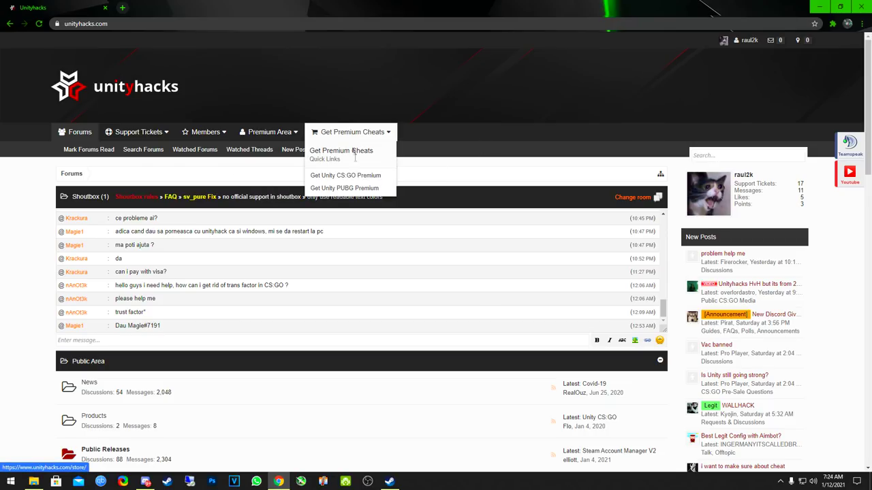
click(370, 178)
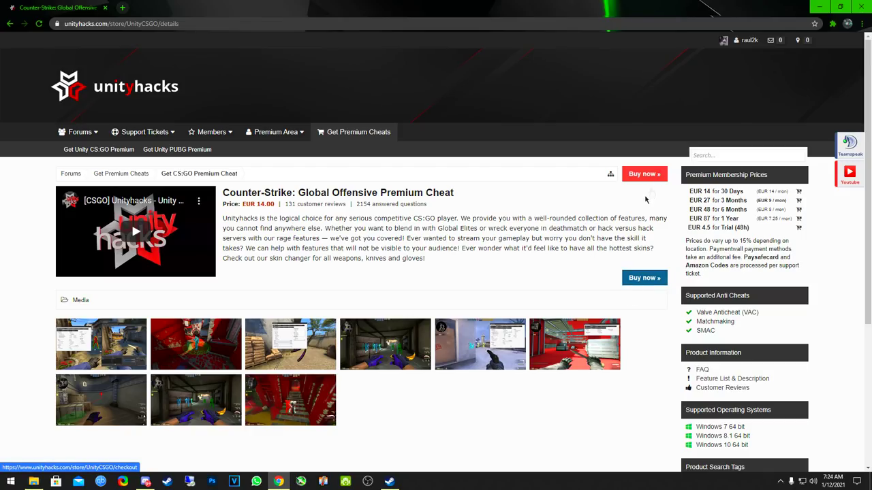
click(644, 278)
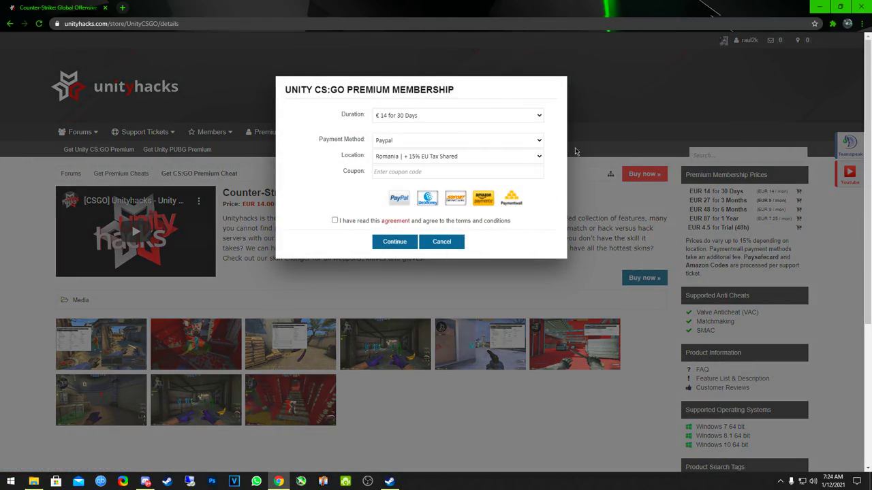
Accept the terms agreement and set the membership duration to €4.5 Trial (48h).
click(406, 174)
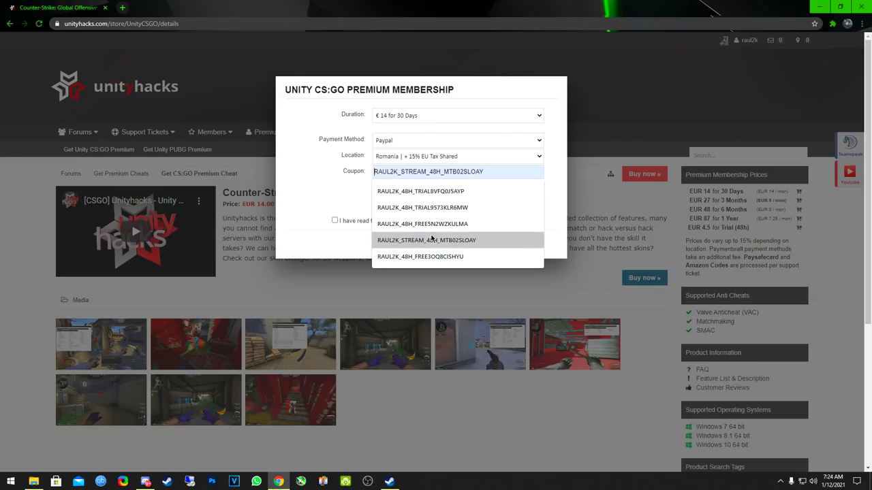
click(351, 186)
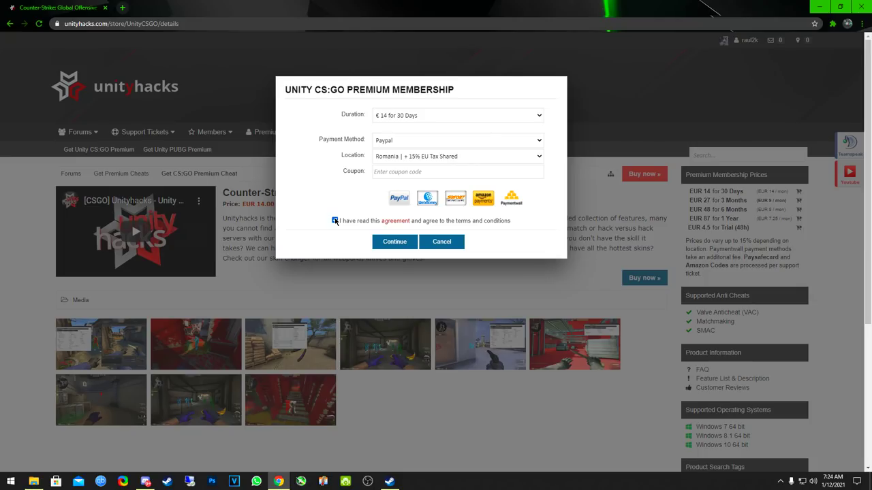
click(420, 115)
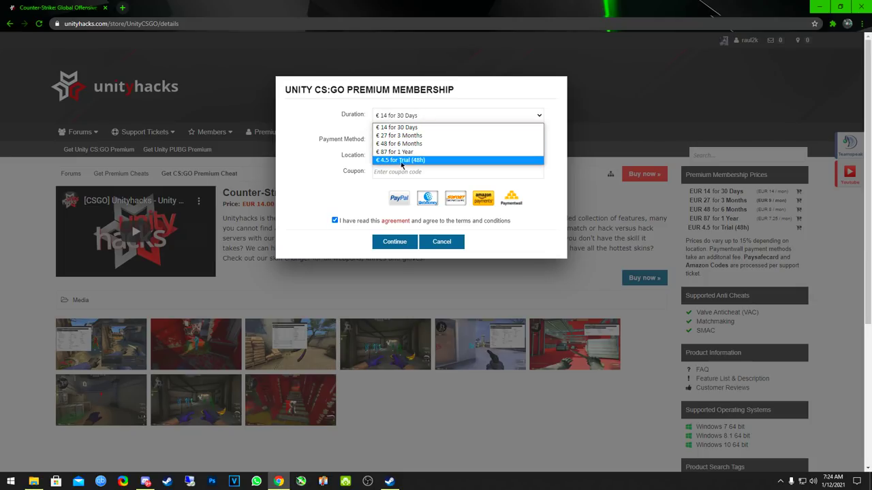
click(416, 161)
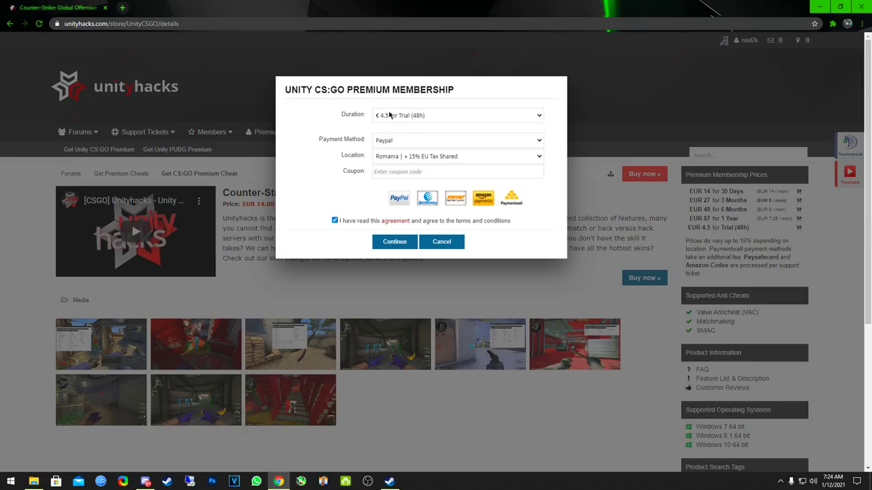
click(386, 115)
click(388, 161)
mouse_move(494, 5)
mouse_down()
mouse_move(392, 39)
mouse_move(292, 37)
mouse_up()
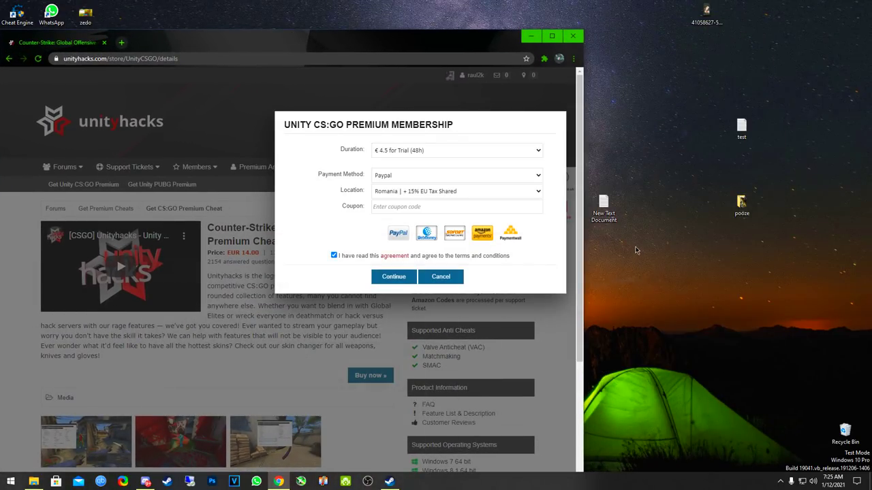
Open the test file in Notepad beside Chrome and add a copy of the trial code ending in G.
double_click(741, 128)
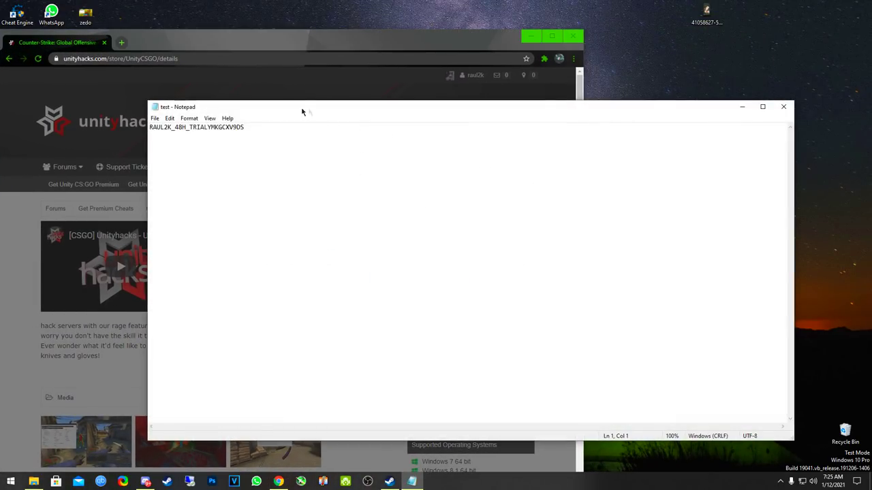
drag(303, 111, 754, 145)
double_click(697, 165)
key(ctrl+c)
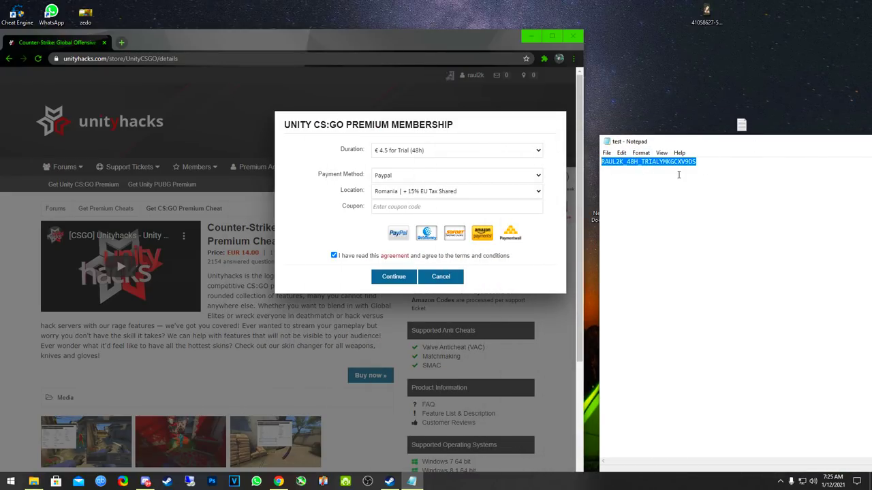
click(738, 172)
key(Return)
key(Return)
key(ctrl+v)
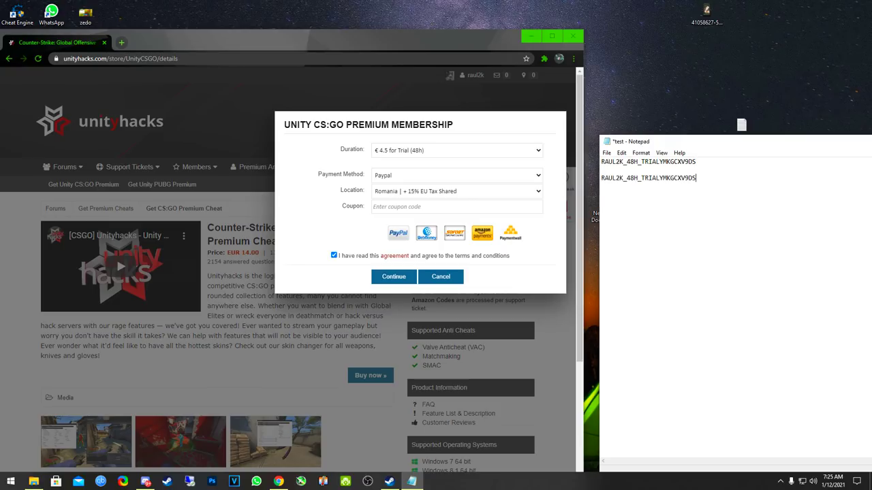
key(BackSpace)
text(G)
Copy the G-ending code and paste it into the membership dialog's Coupon field.
drag(696, 177, 601, 179)
right_click(603, 179)
click(637, 208)
right_click(632, 184)
click(645, 215)
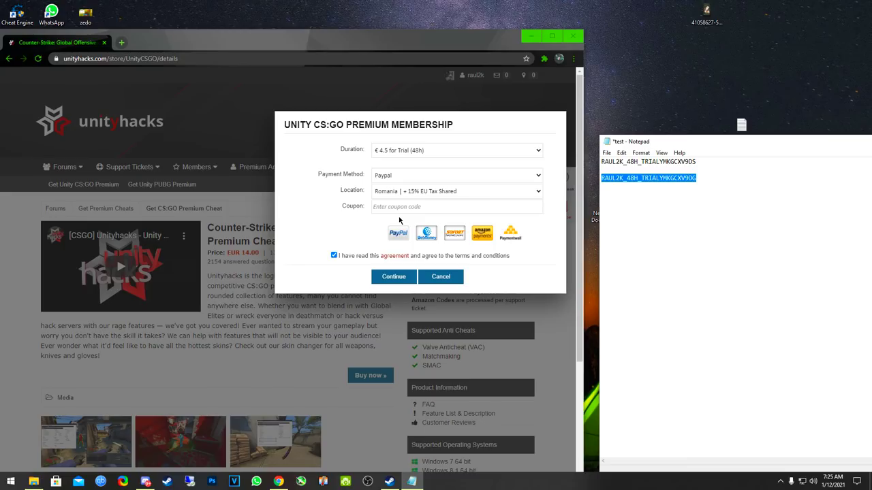
right_click(682, 184)
click(692, 213)
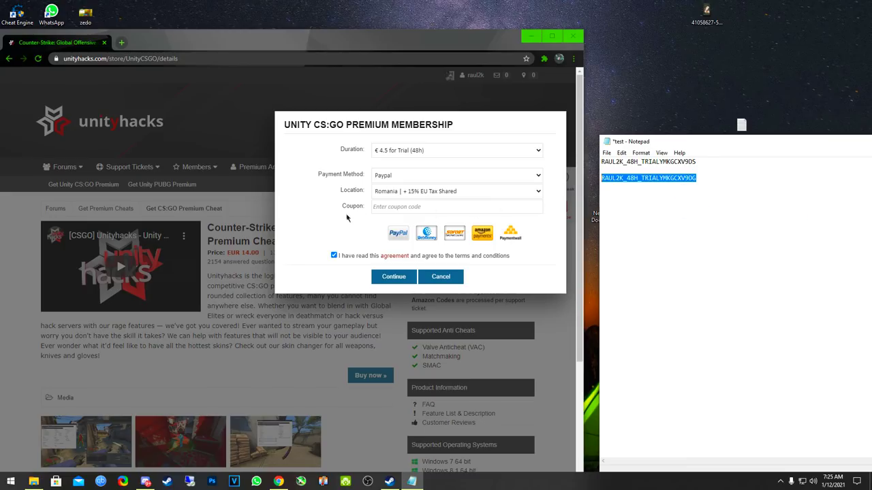
click(415, 208)
key(ctrl+v)
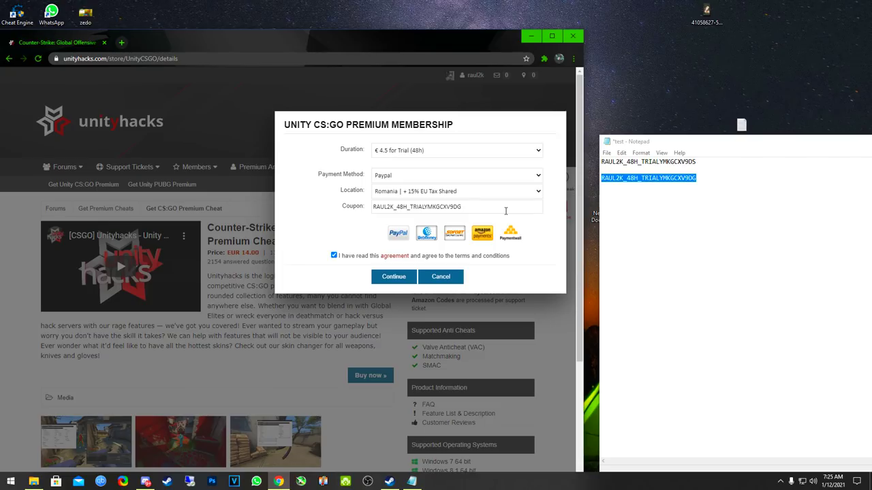
Replace the Coupon field contents with the original trial code from the first line.
drag(505, 212, 196, 210)
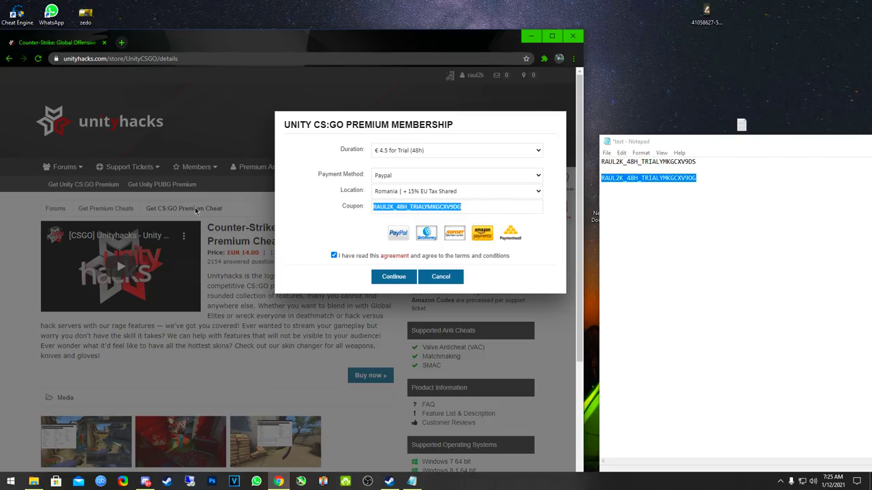
key(BackSpace)
drag(708, 163, 603, 165)
right_click(604, 165)
click(623, 199)
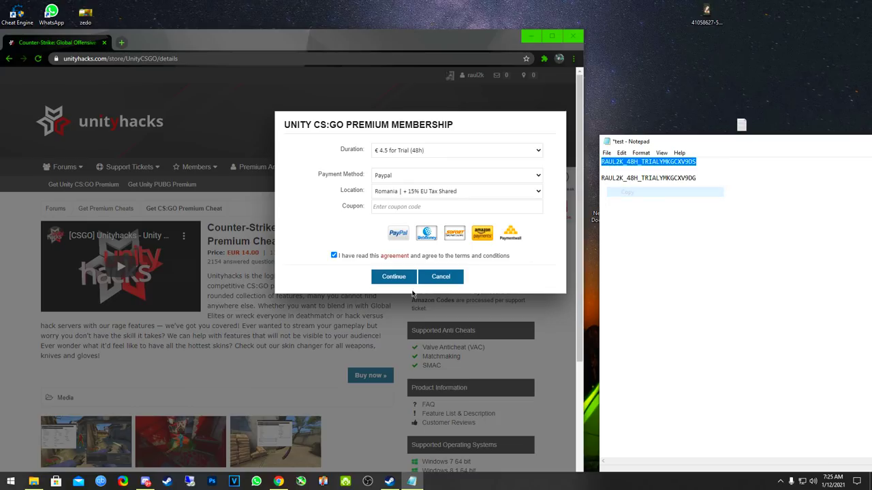
click(403, 212)
key(ctrl+v)
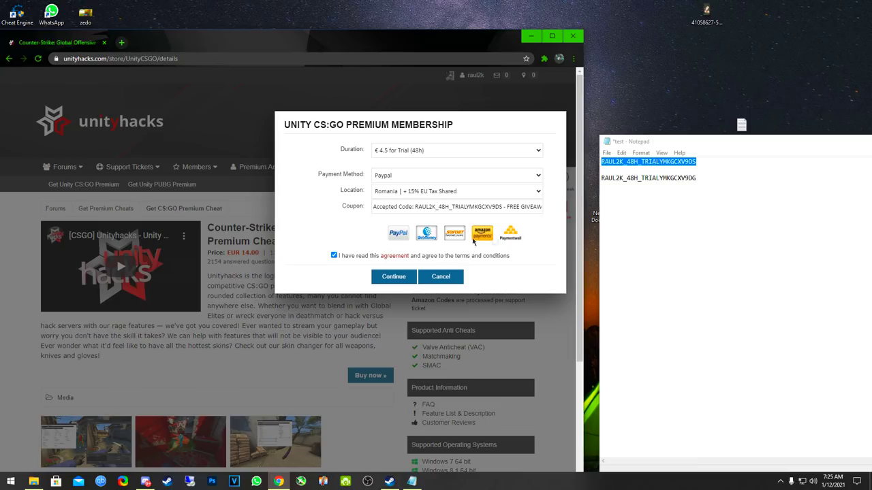
Retry the purchase with the G-ending code, 48-hour trial and agreement ticked, and continue to payment.
double_click(643, 177)
right_click(644, 180)
click(660, 210)
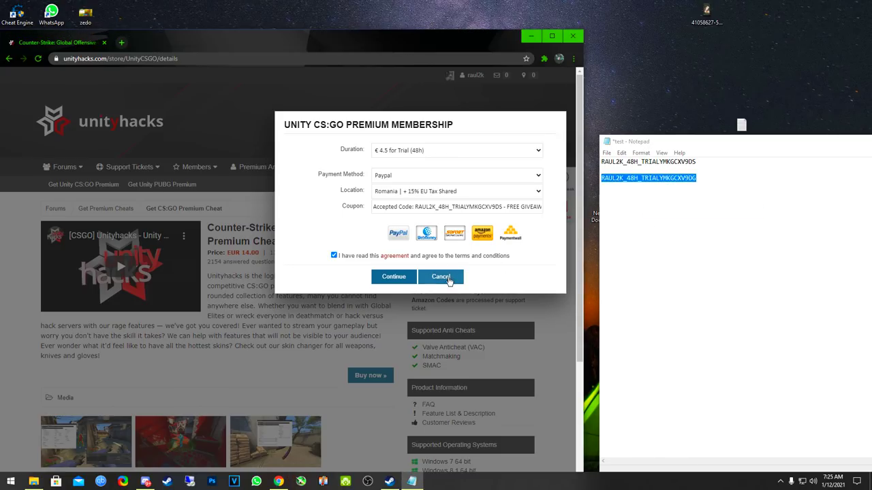
click(440, 276)
click(378, 213)
click(313, 152)
click(253, 196)
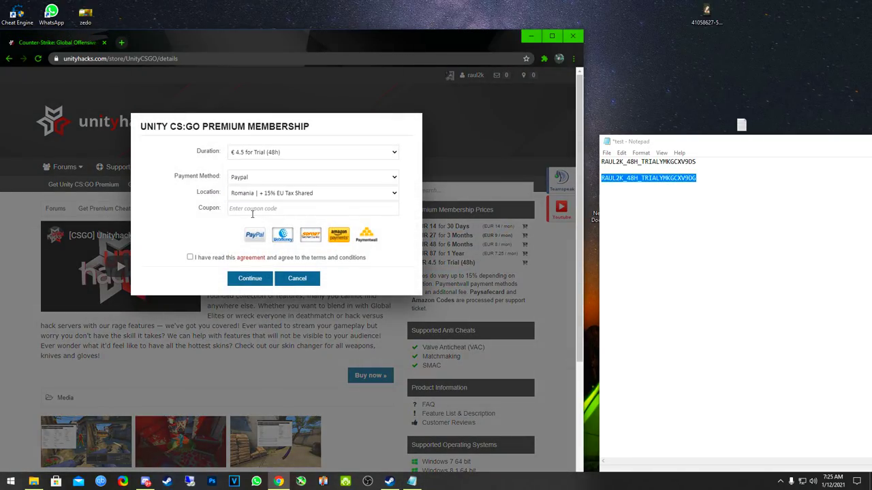
click(272, 208)
key(ctrl+v)
click(190, 257)
click(249, 279)
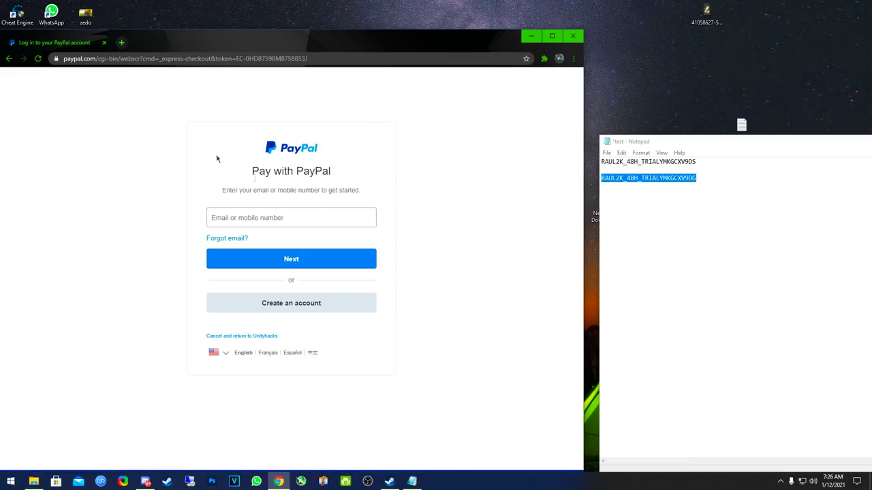
Return from PayPal and enter the original trial code with the agreement ticked.
click(8, 59)
click(364, 212)
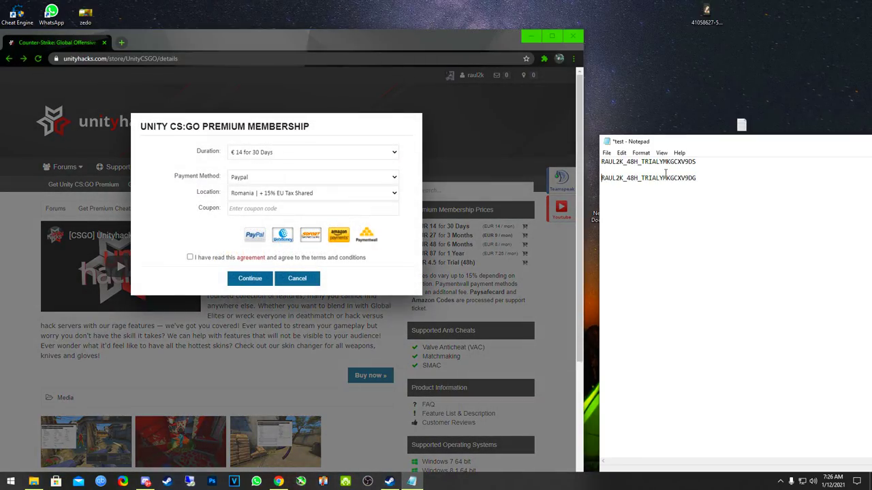
double_click(655, 161)
right_click(655, 163)
click(677, 193)
click(335, 193)
click(273, 207)
key(ctrl+v)
click(190, 257)
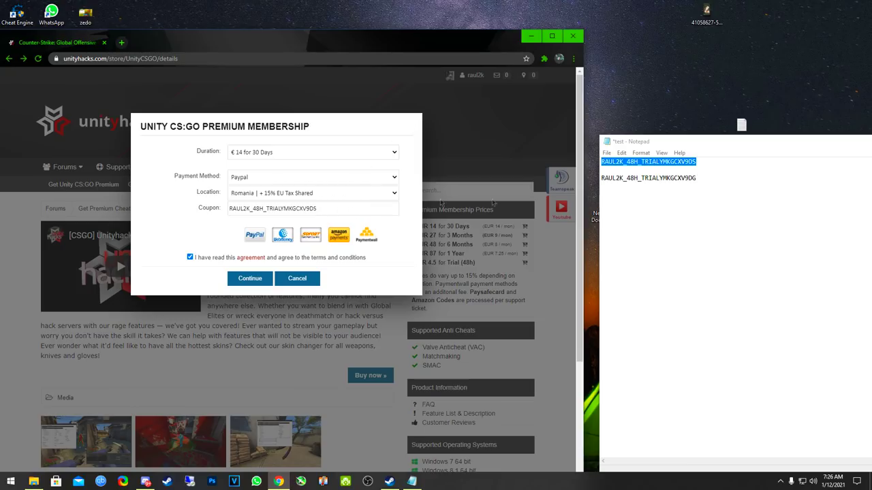
Set the 48-hour trial duration again and paste the original code into the Coupon field.
click(667, 162)
double_click(674, 166)
right_click(668, 162)
click(681, 192)
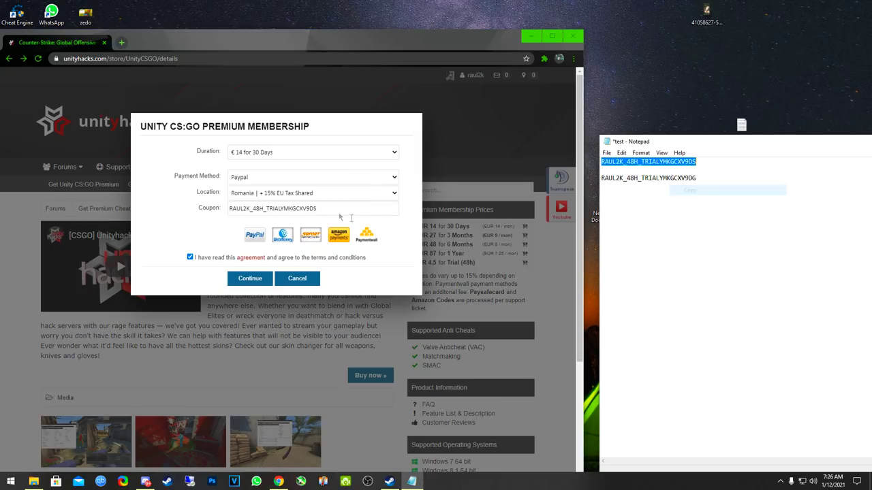
click(235, 153)
click(246, 164)
click(242, 153)
click(256, 196)
click(331, 211)
key(ctrl+v)
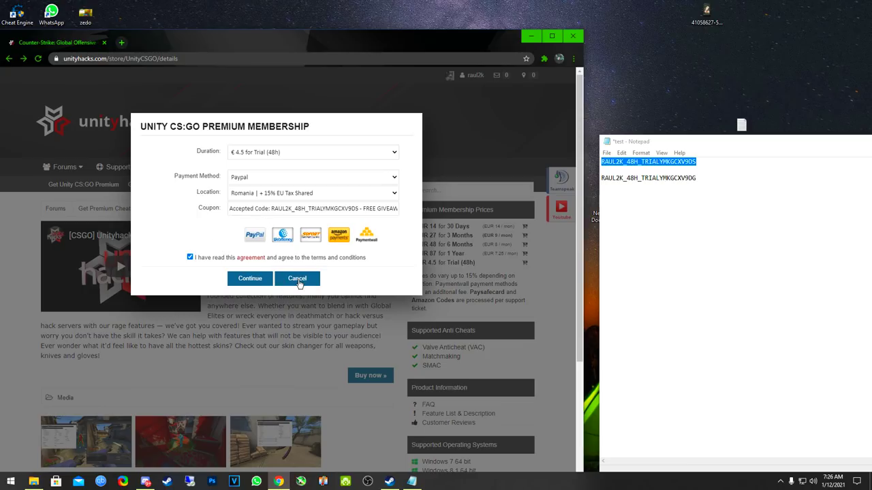
Cancel the membership purchase and place the caret in the first Notepad code.
click(298, 280)
click(668, 175)
double_click(658, 161)
click(659, 162)
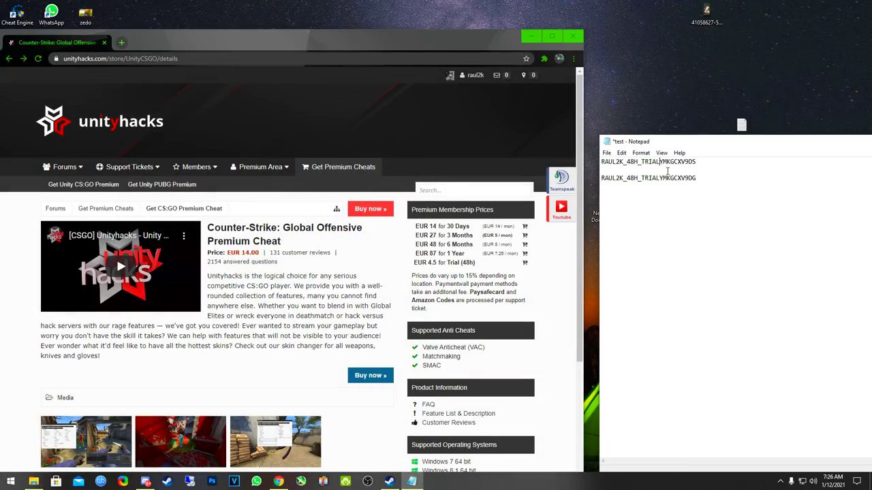
click(370, 209)
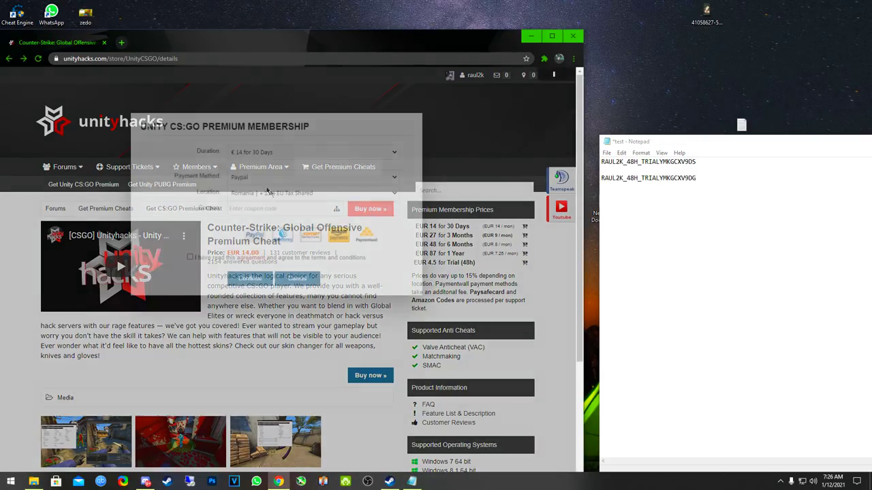
click(370, 209)
click(303, 281)
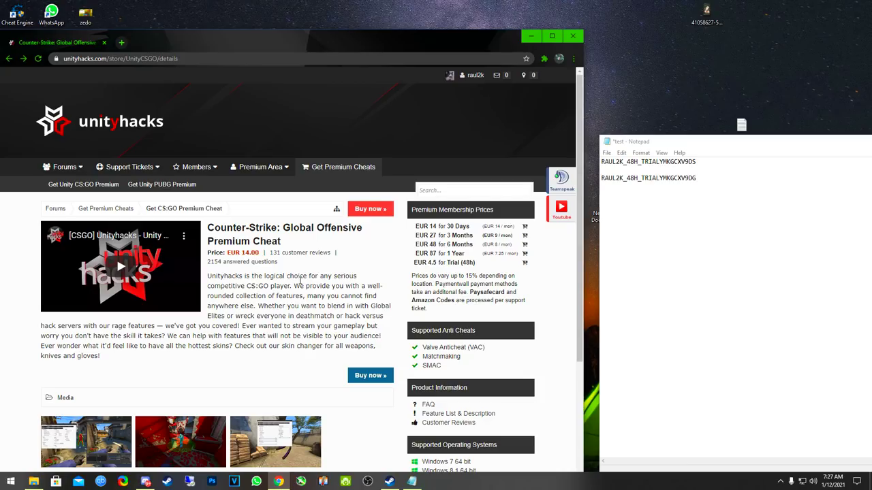
drag(701, 164, 600, 164)
click(695, 191)
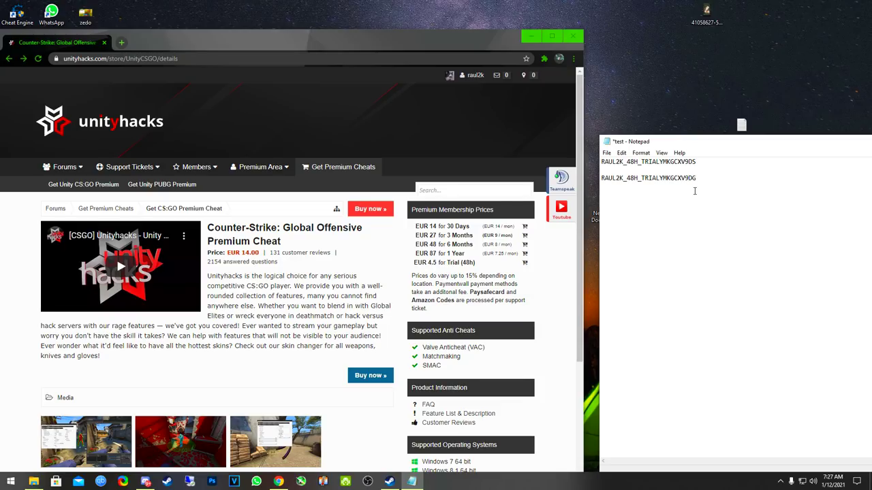
click(684, 183)
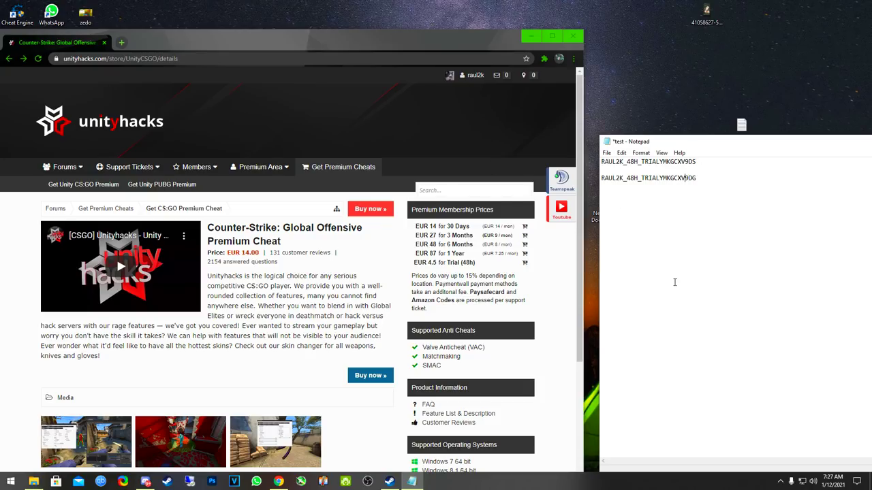